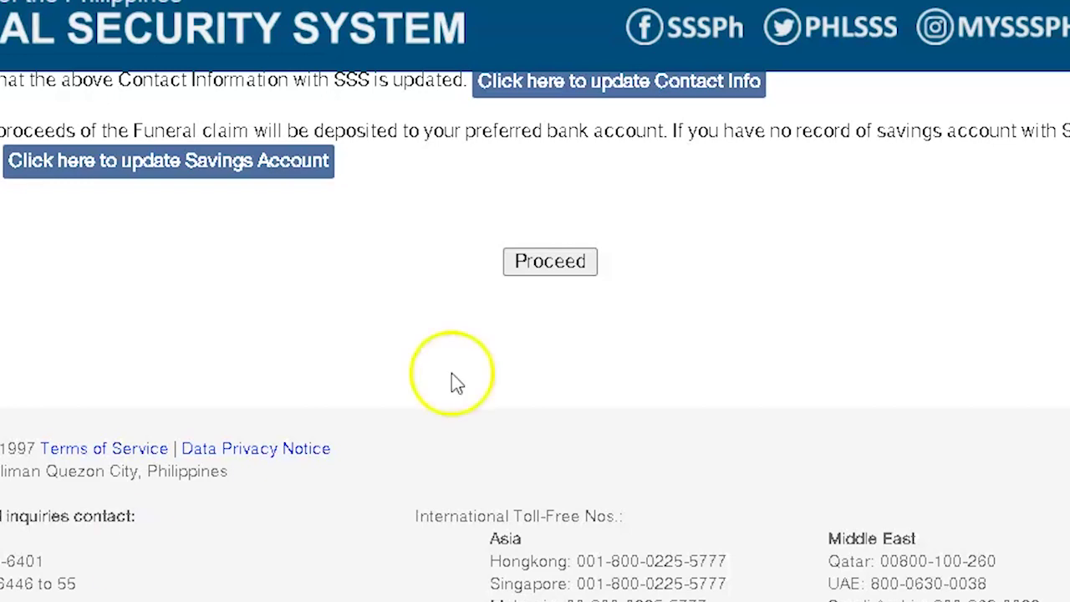
# Continue to the deceased member details form and enter the deceased's SS number.
pyautogui.click(552, 265)
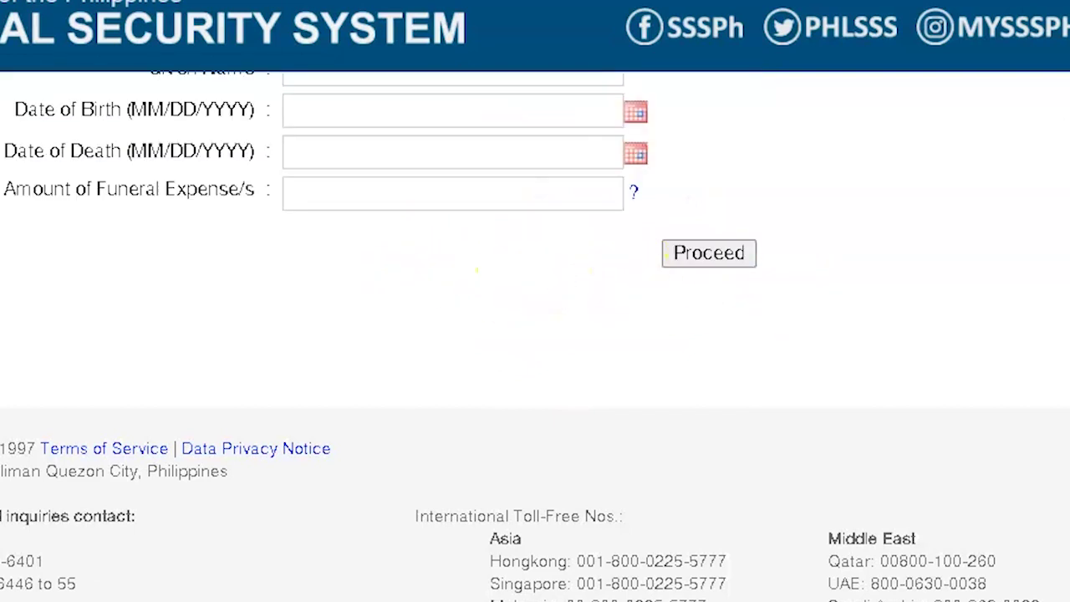
pyautogui.scroll(5, 535, 334)
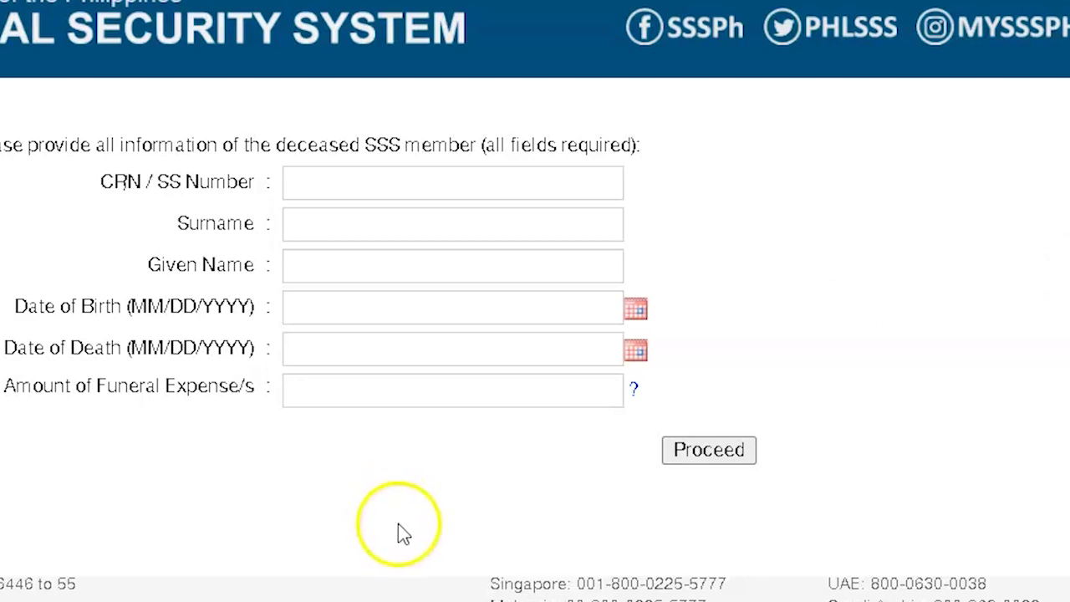
pyautogui.click(326, 178)
pyautogui.write('11')
pyautogui.doubleClick(328, 181)
pyautogui.write('02-11')
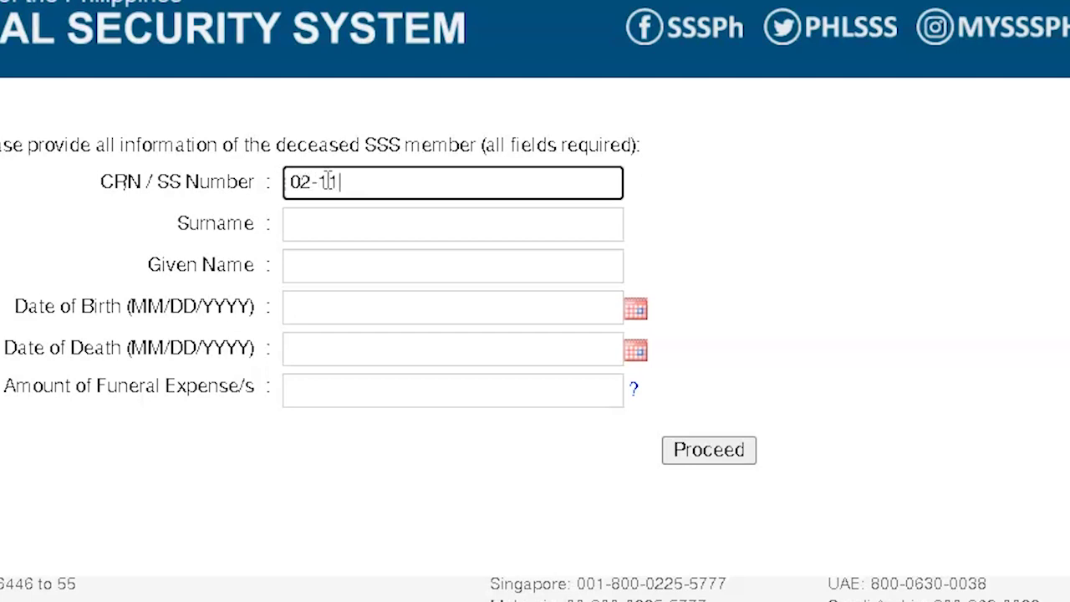
pyautogui.press('BackSpace')
pyautogui.write('234567')
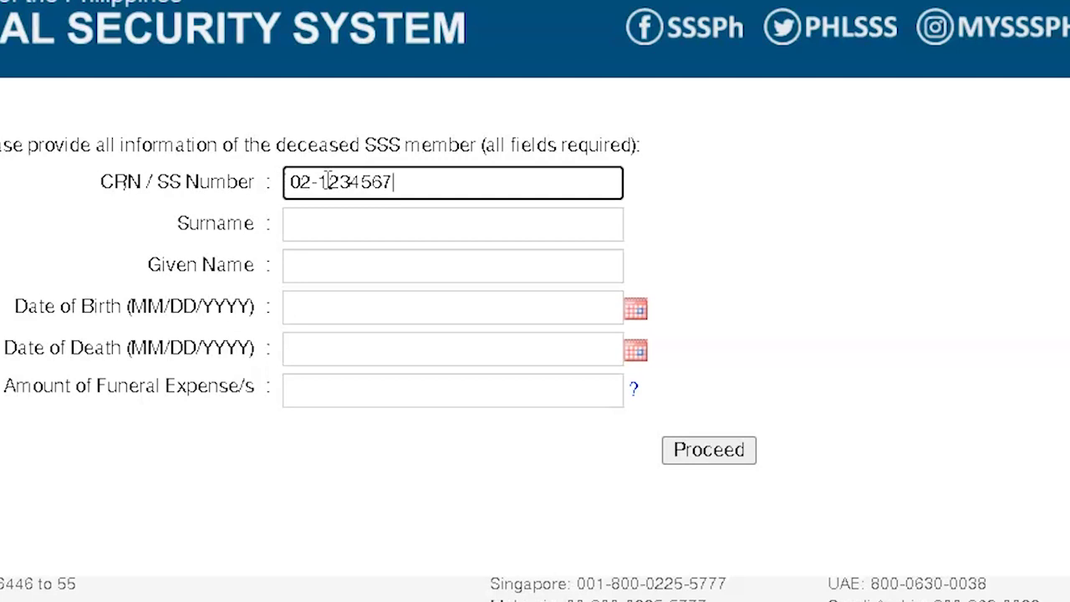
pyautogui.write('89')
pyautogui.press('BackSpace')
pyautogui.write('-')
# Fill in the deceased member's surname and given name.
pyautogui.click(360, 234)
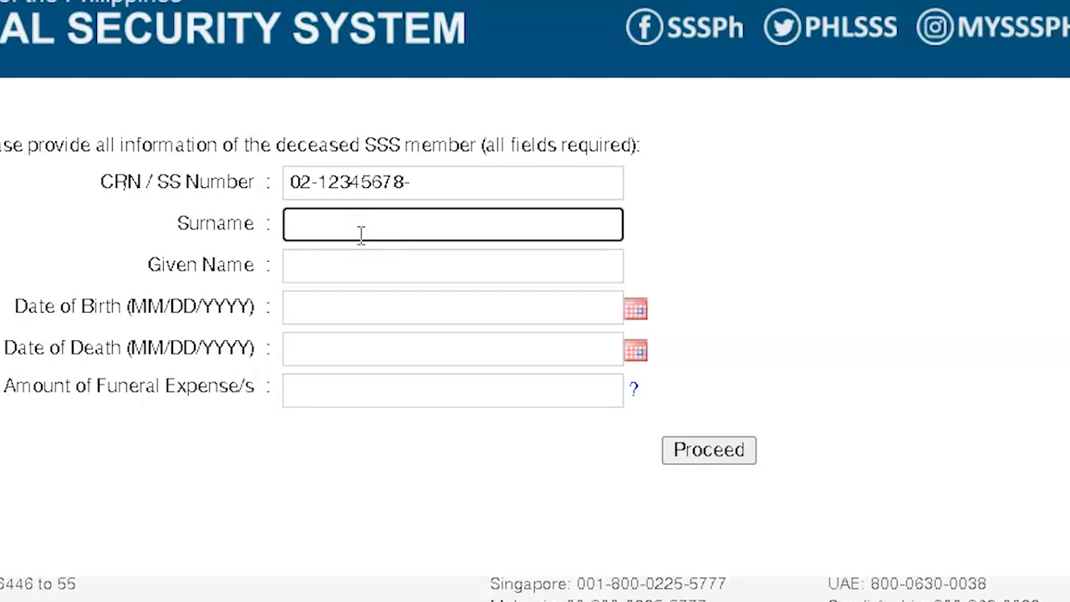
pyautogui.write('DELA CRUZ')
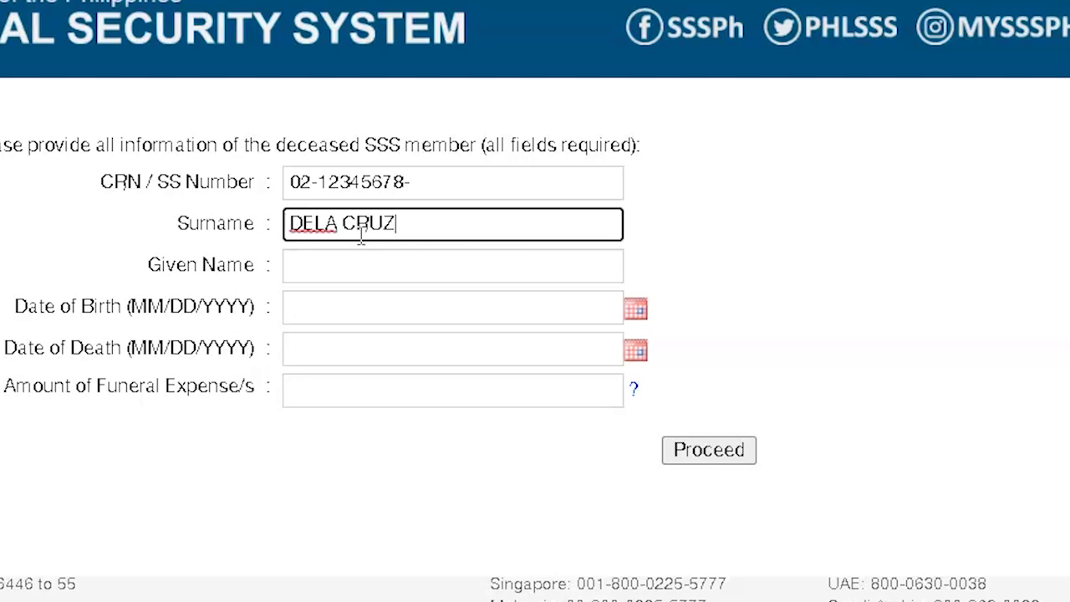
pyautogui.press('Tab')
pyautogui.write('JUAN')
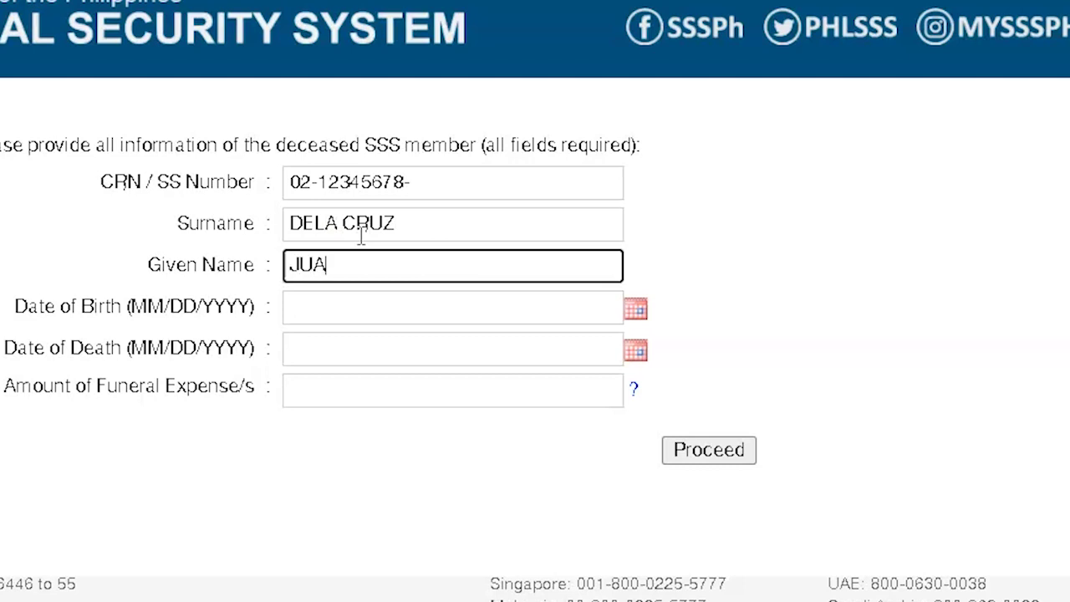
pyautogui.press('Tab')
# Enter birth date 01/01/1990, death date 01/01/2020 and 35500 funeral expenses, then proceed.
pyautogui.write('1')
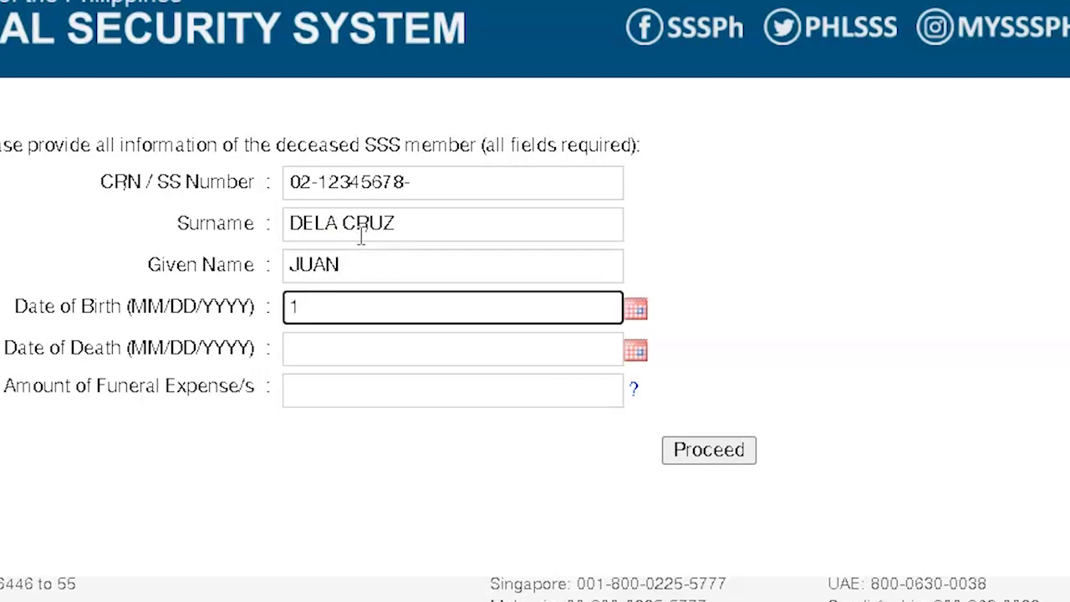
pyautogui.hotkey('shift', 'Left')
pyautogui.write('01/01/1990')
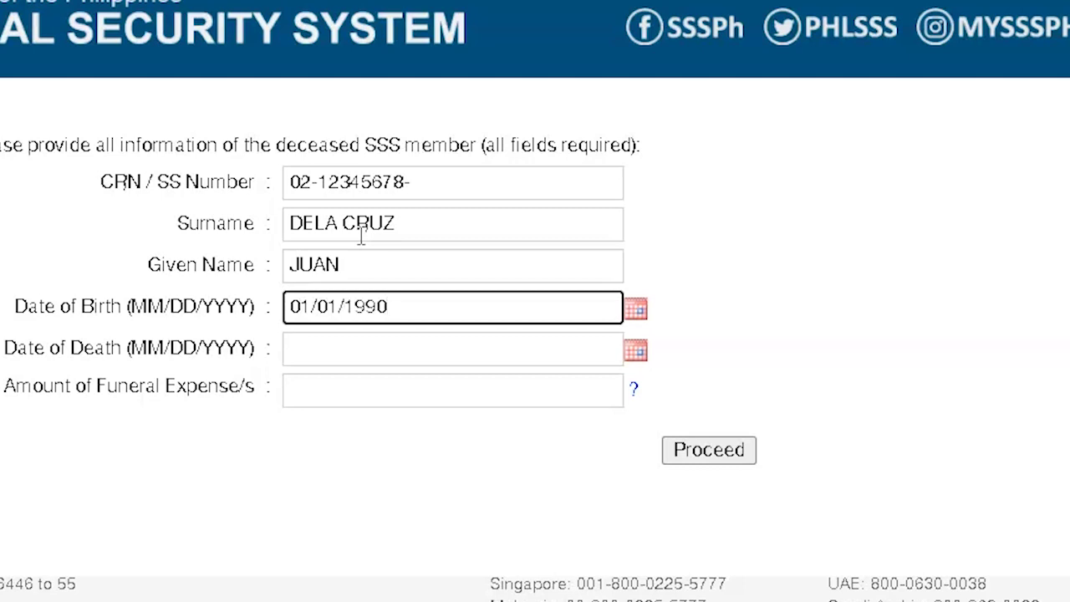
pyautogui.press('Tab')
pyautogui.write('01/01/2020')
pyautogui.press('Tab')
pyautogui.write('35')
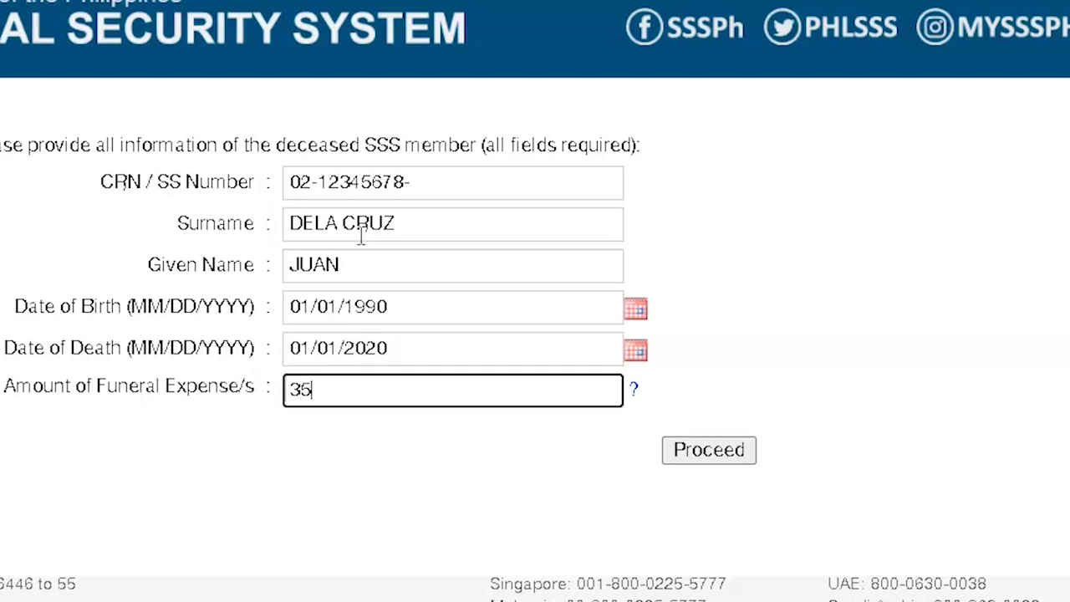
pyautogui.write('5000')
pyautogui.press('BackSpace')
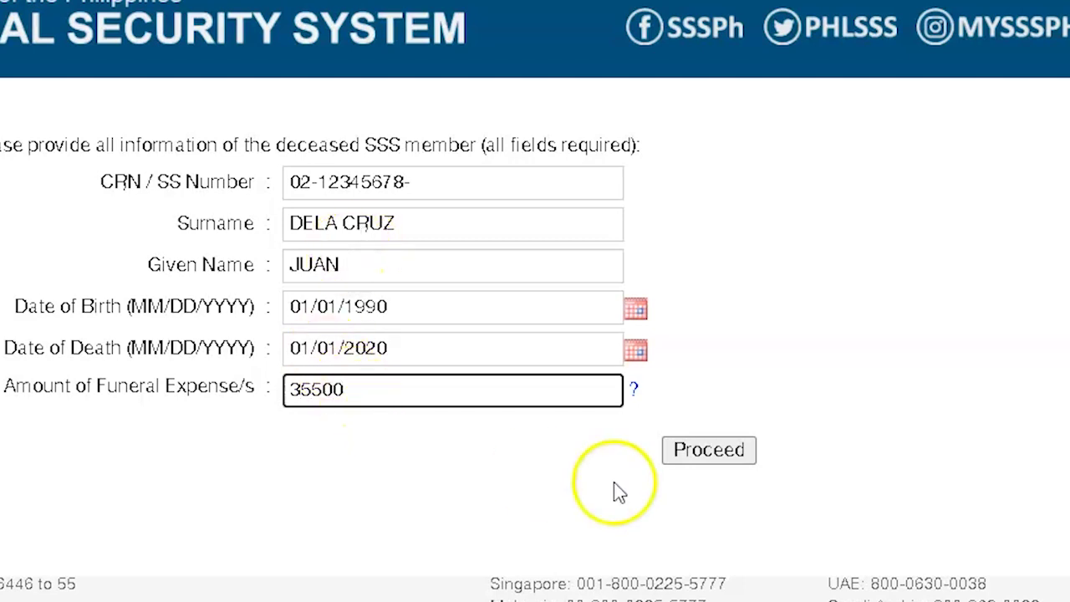
pyautogui.click(708, 450)
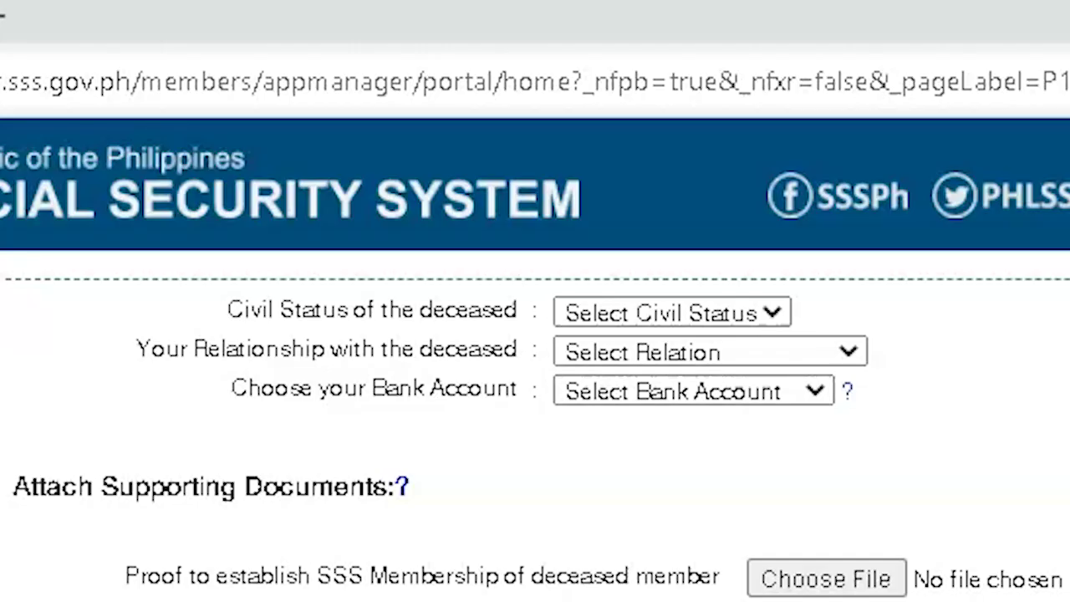
# Choose Married as civil status and COLLEAGUE as relationship, leaving the bank account unselected.
pyautogui.scroll(1, 535, 435)
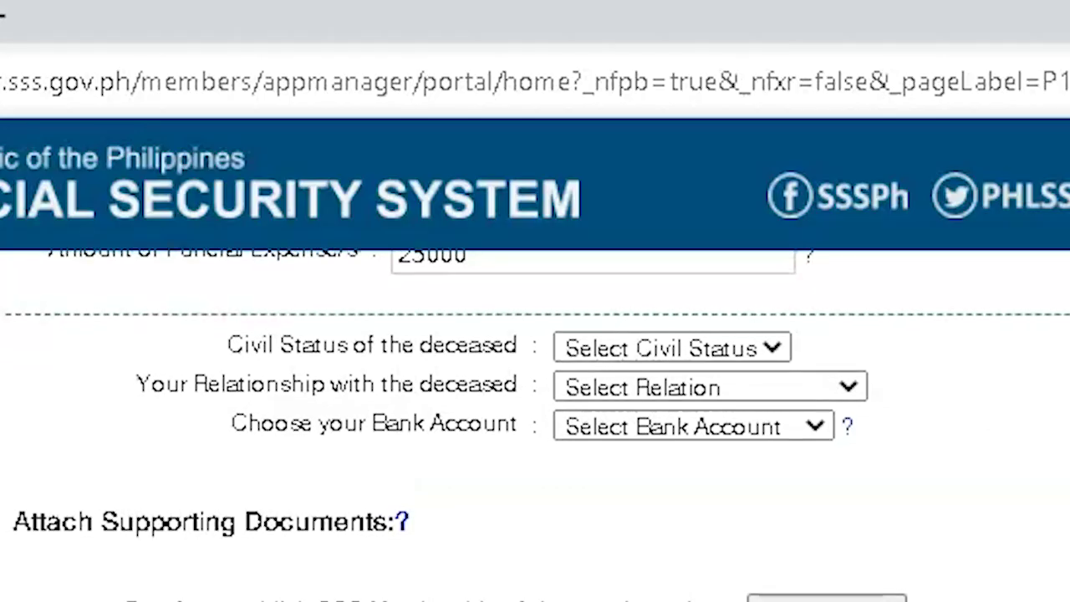
pyautogui.click(770, 336)
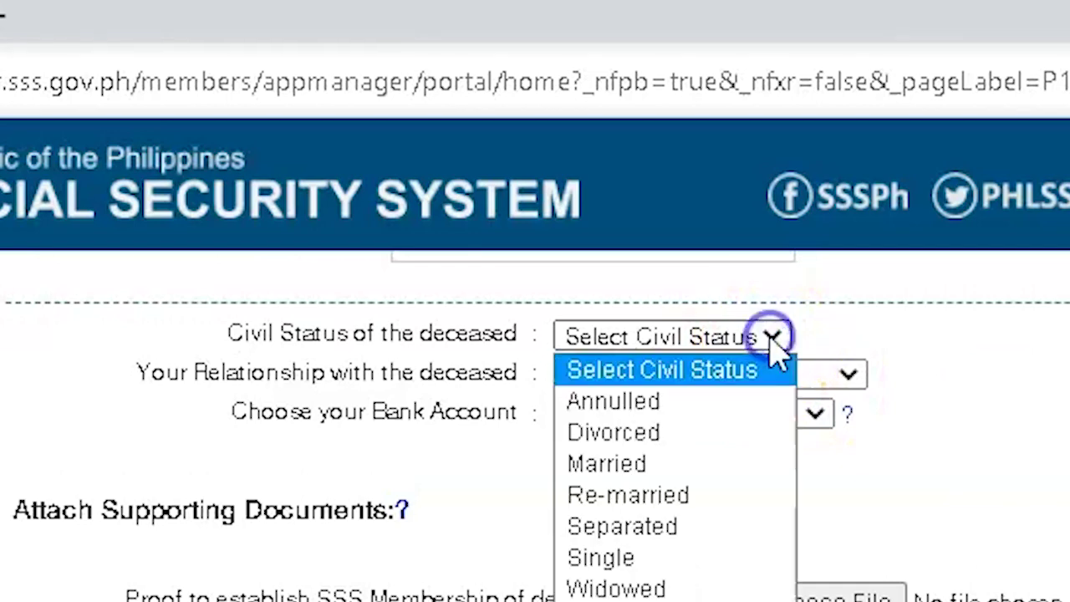
pyautogui.click(642, 465)
pyautogui.click(679, 378)
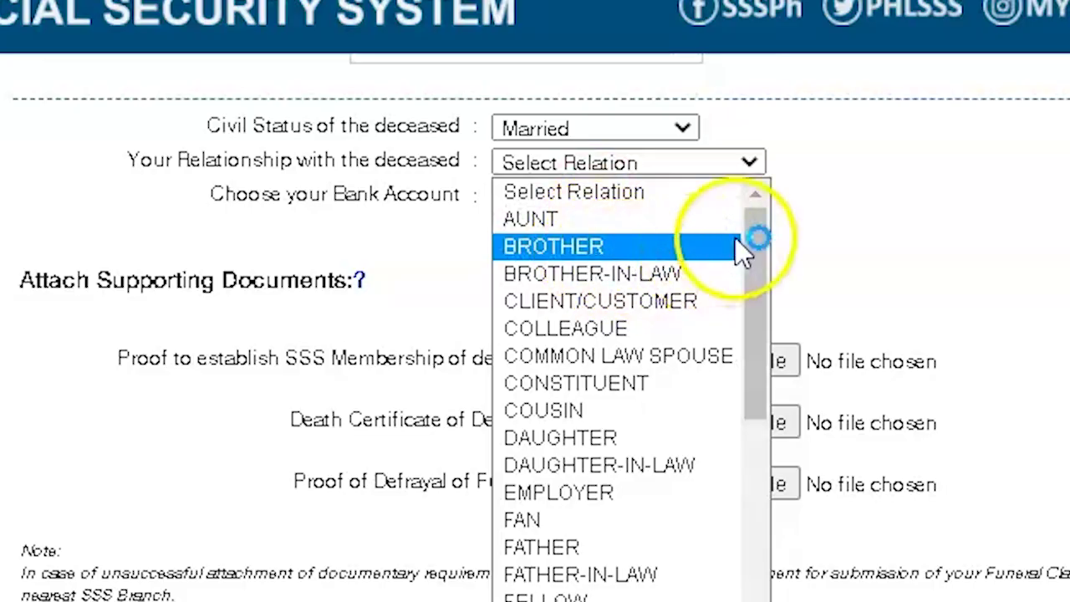
pyautogui.moveTo(760, 228)
pyautogui.mouseDown()
pyautogui.moveTo(773, 351)
pyautogui.moveTo(750, 560)
pyautogui.moveTo(776, 270)
pyautogui.moveTo(768, 231)
pyautogui.mouseUp()
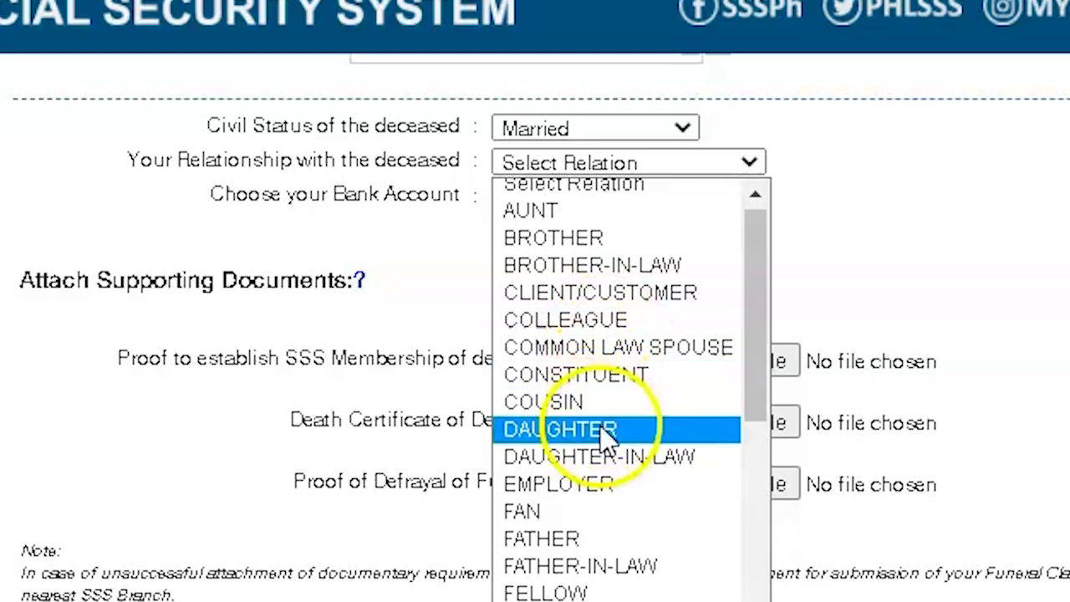
pyautogui.click(590, 317)
pyautogui.click(645, 215)
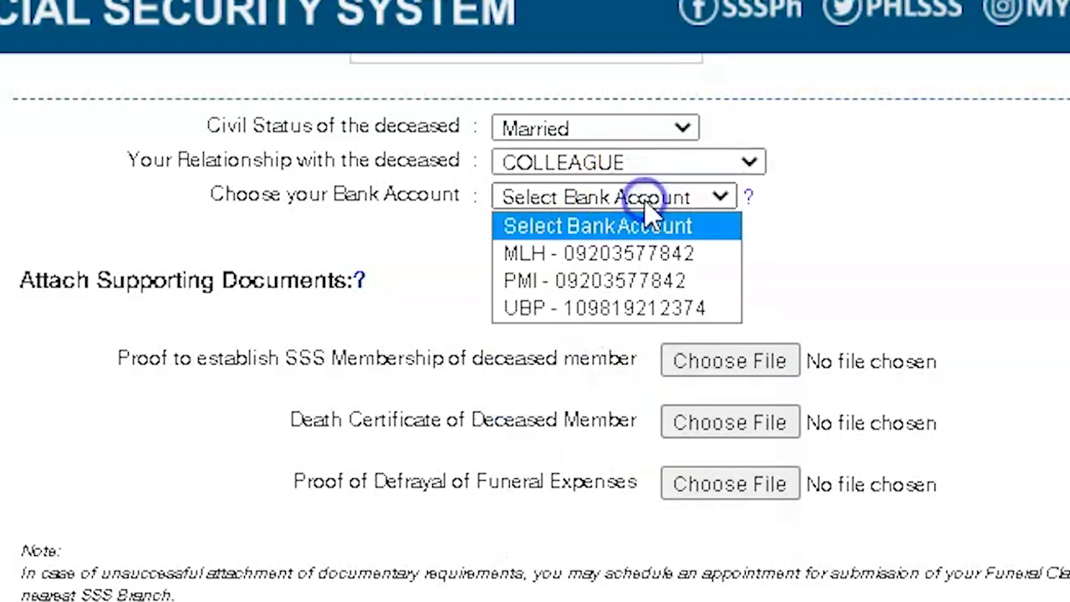
pyautogui.click(868, 194)
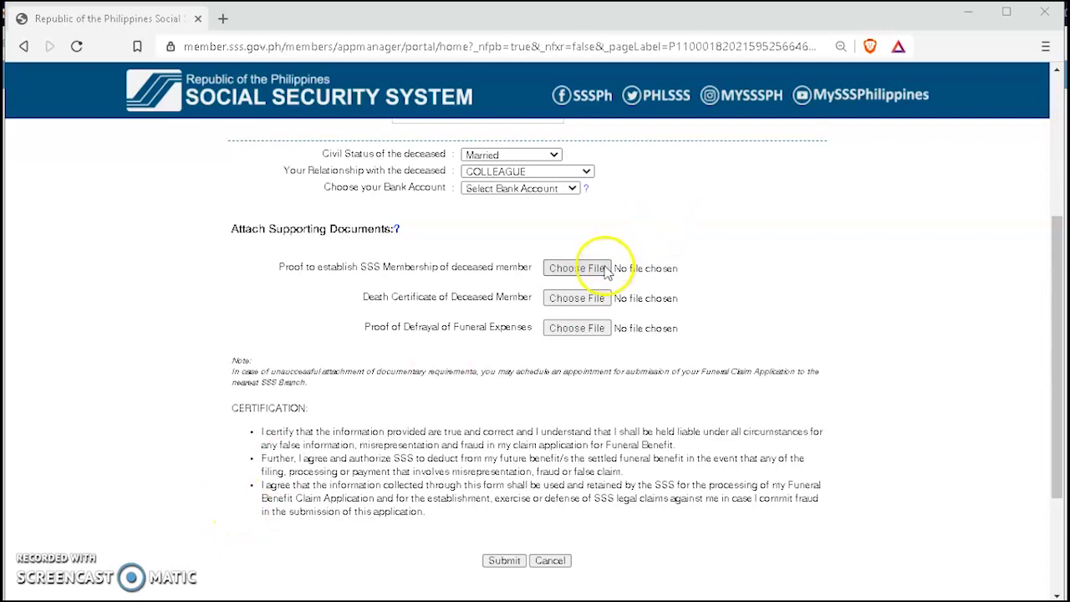
# Bring up the file picker beside the proof of SSS membership field.
pyautogui.click(604, 268)
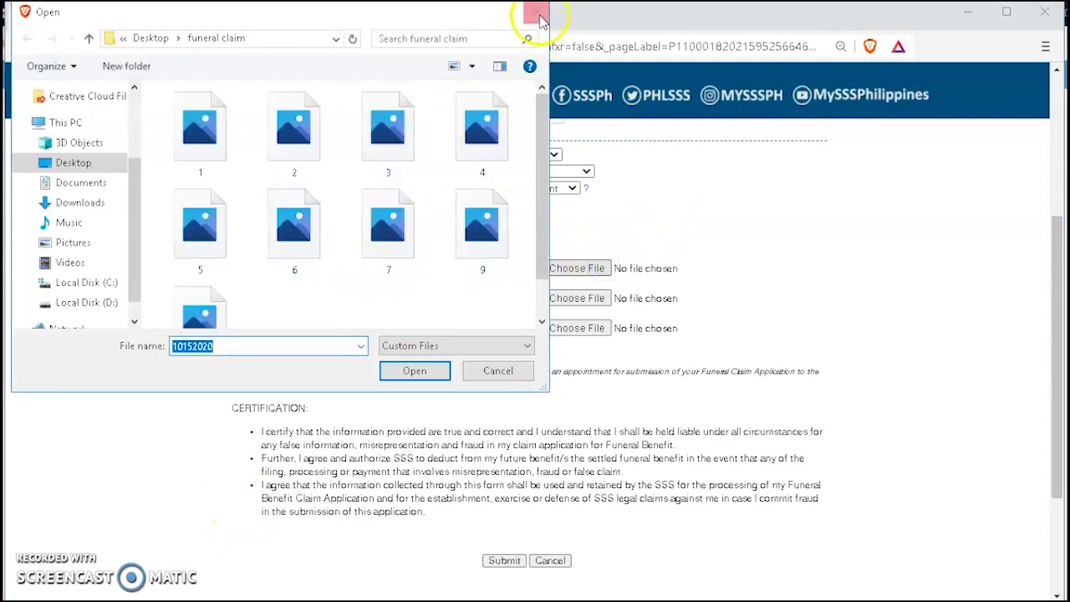
# Cancel the file pickers for proof of membership, death certificate and funeral expenses without attaching files.
pyautogui.click(539, 18)
pyautogui.click(593, 299)
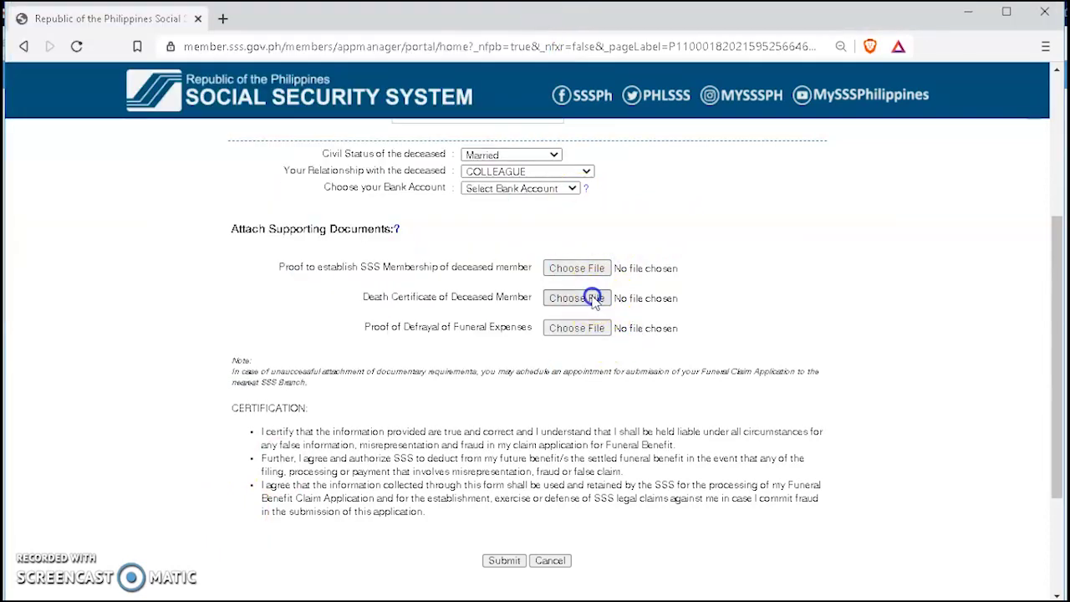
pyautogui.click(539, 17)
pyautogui.click(602, 330)
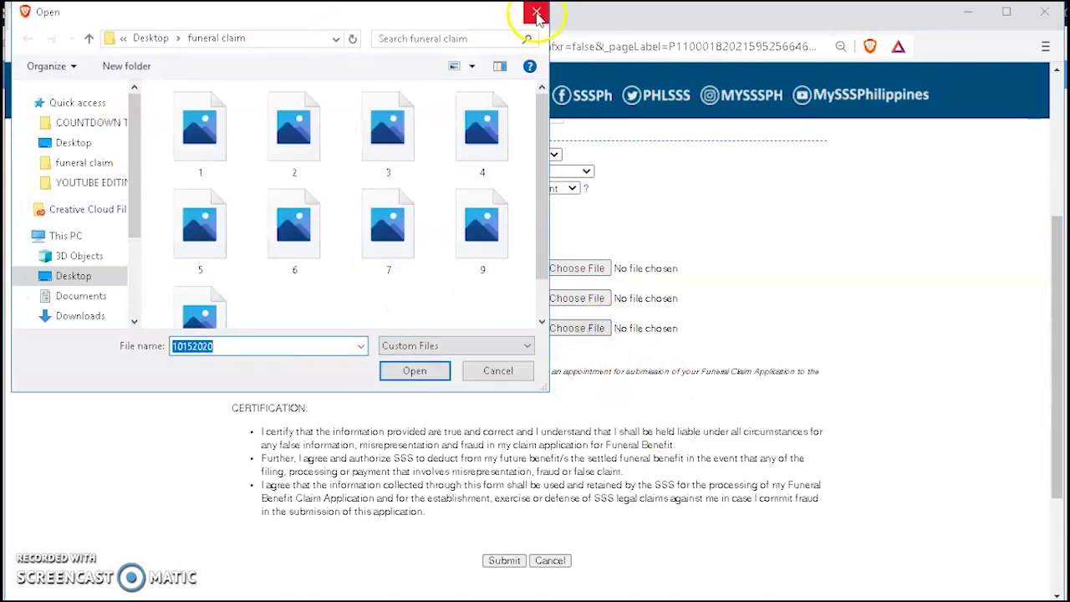
pyautogui.click(538, 15)
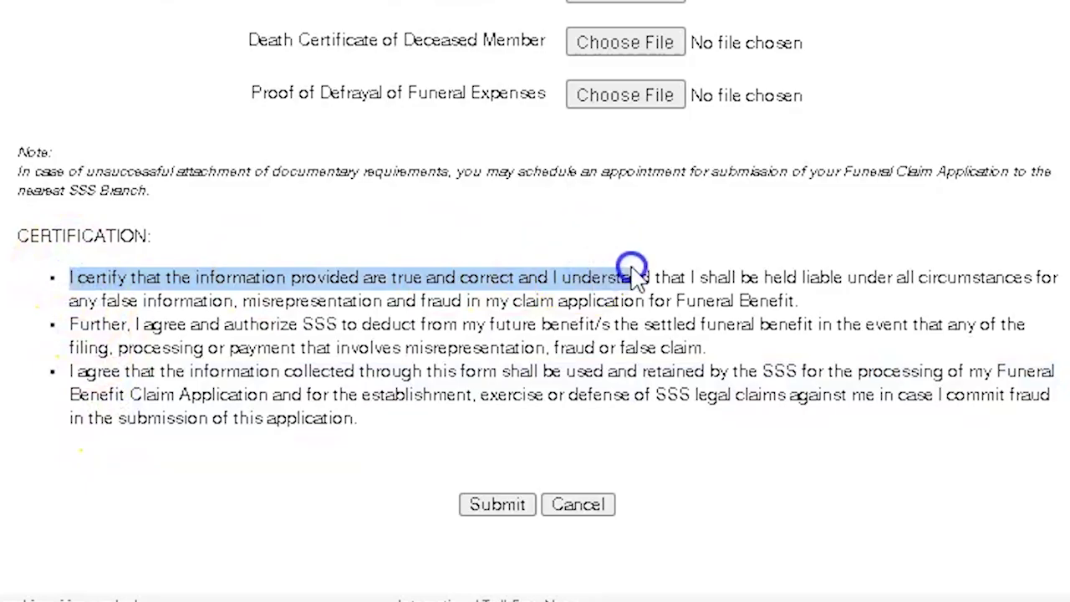
# Highlight the first statement in the CERTIFICATION section.
pyautogui.moveTo(628, 277); pyautogui.dragTo(795, 301)
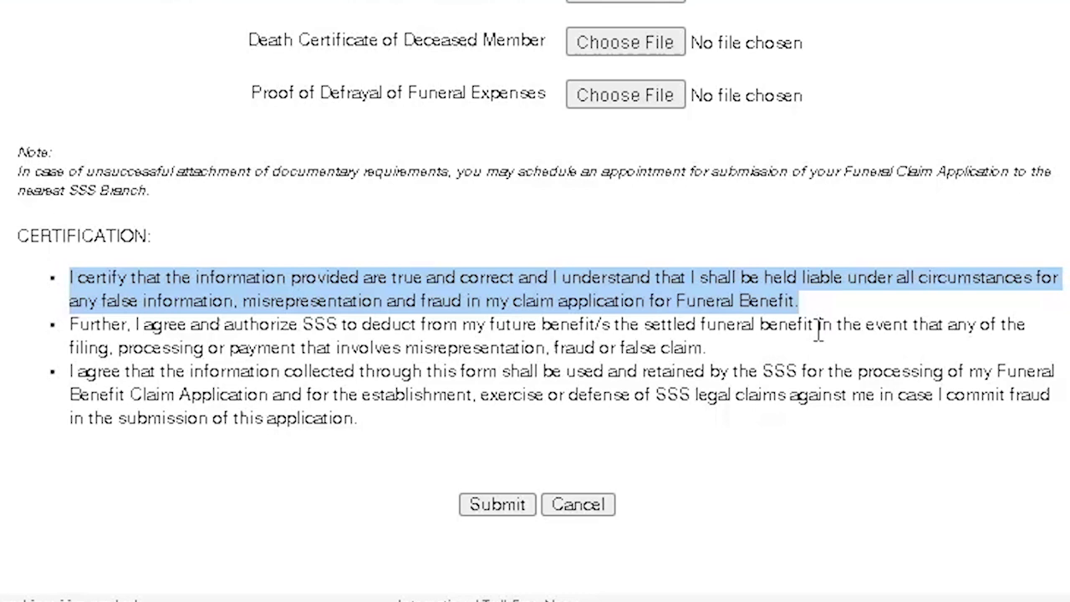
pyautogui.moveTo(68, 325); pyautogui.dragTo(711, 349)
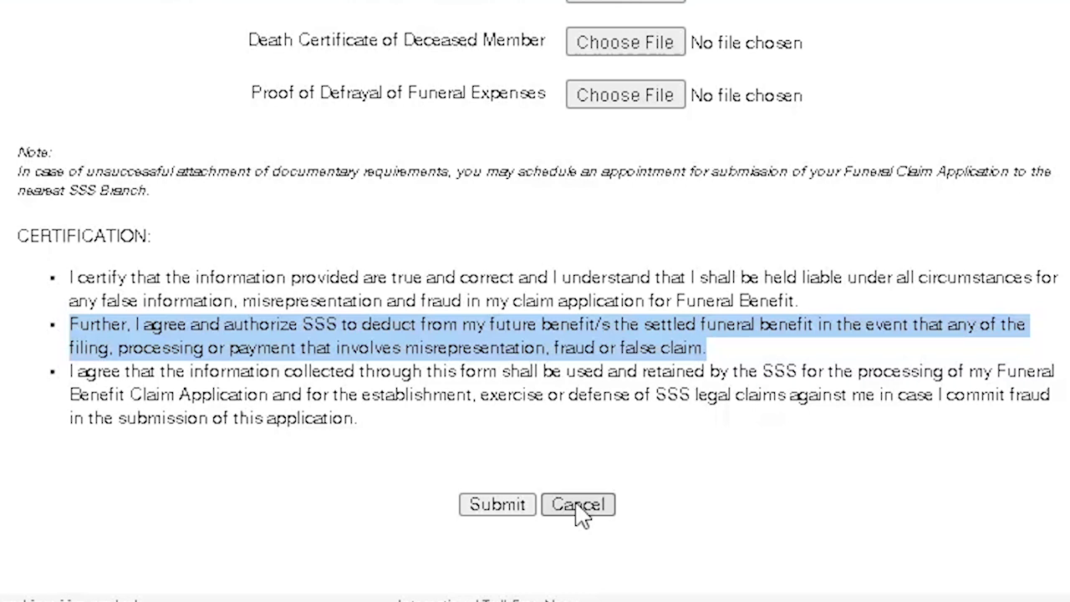
pyautogui.click(95, 437)
pyautogui.moveTo(67, 370); pyautogui.dragTo(582, 468)
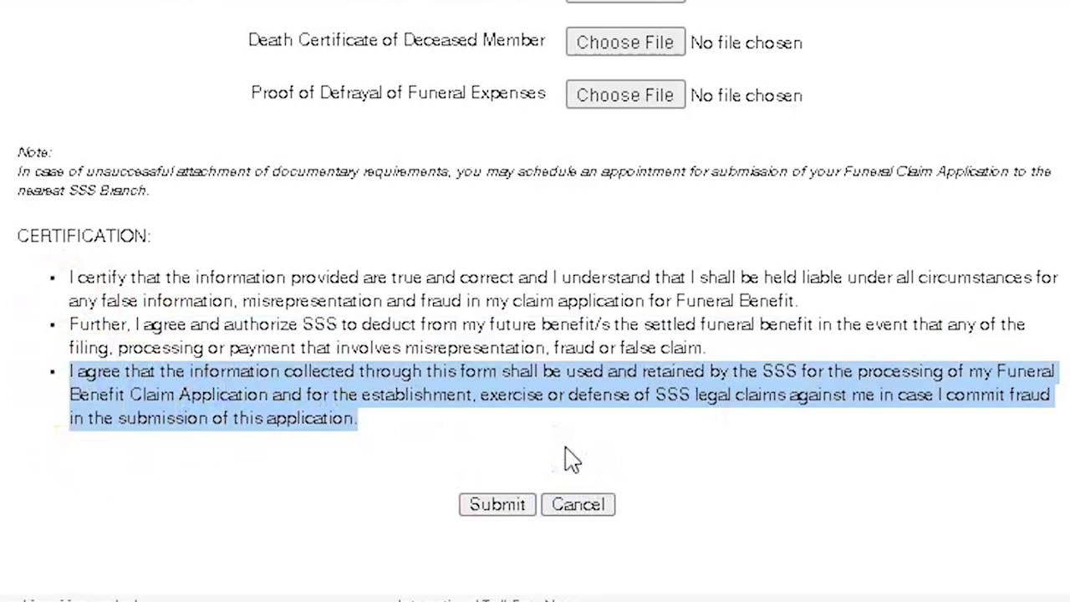